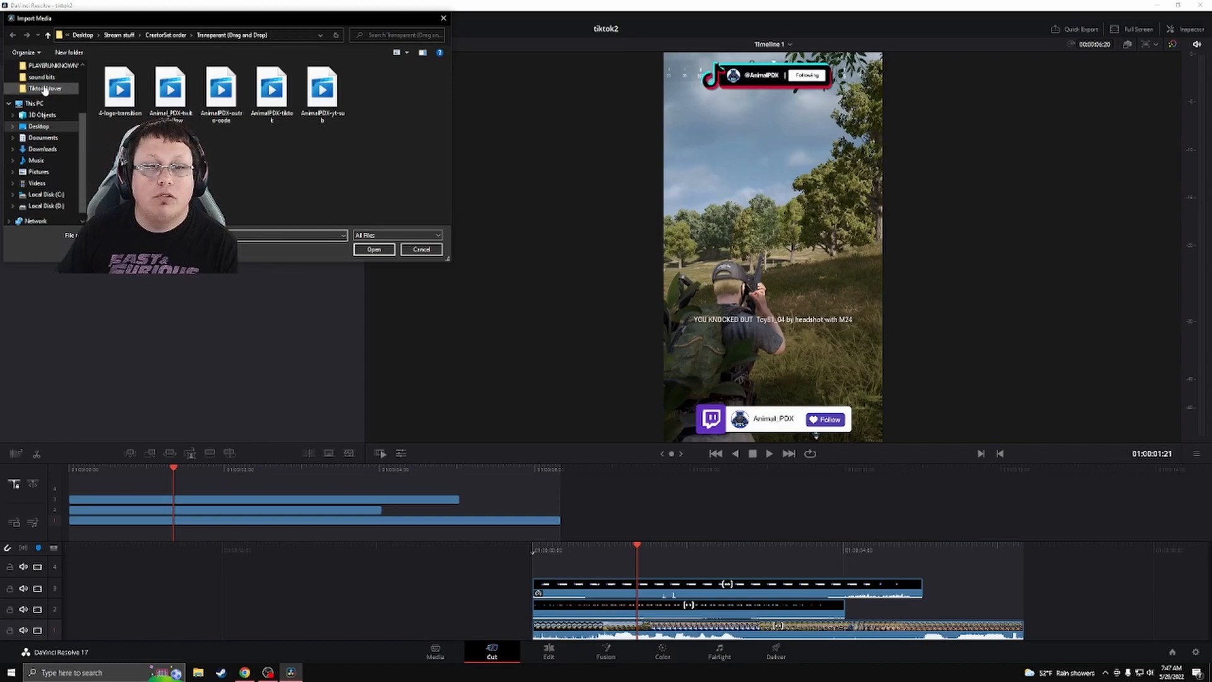
Import the Y2Mate.is Ralph Wiggum "I'm in Danger" video from the sound bits folder into the media pool
click(41, 76)
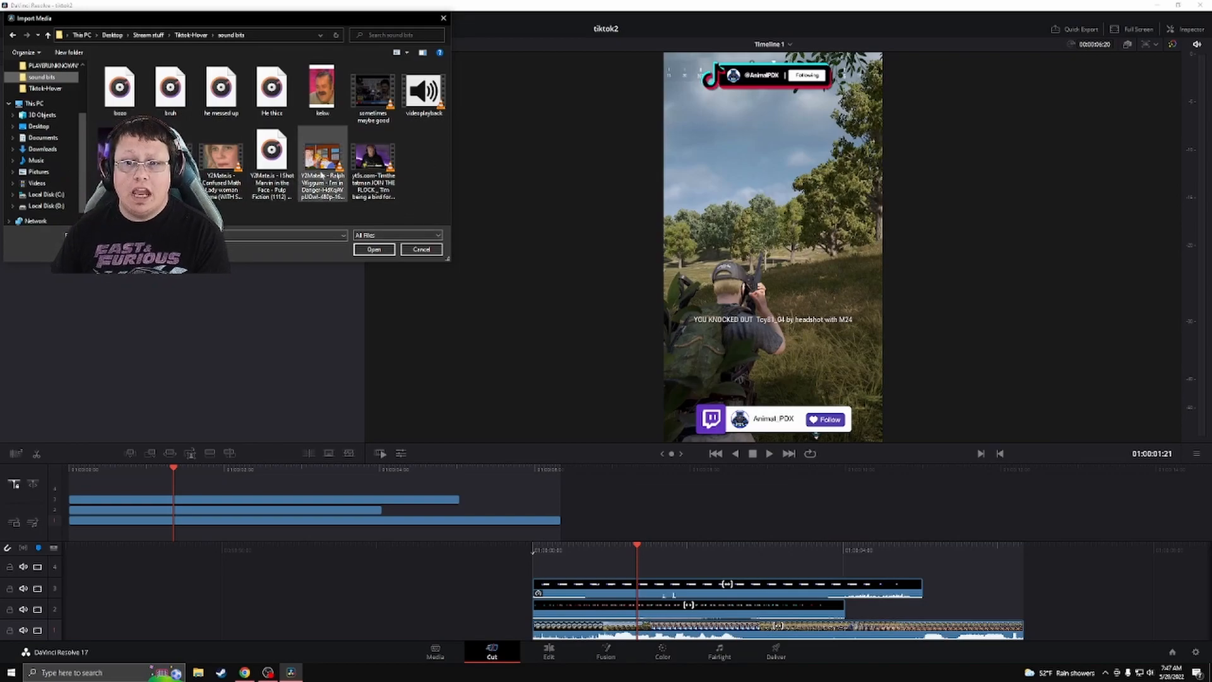
mouse_move(319, 169)
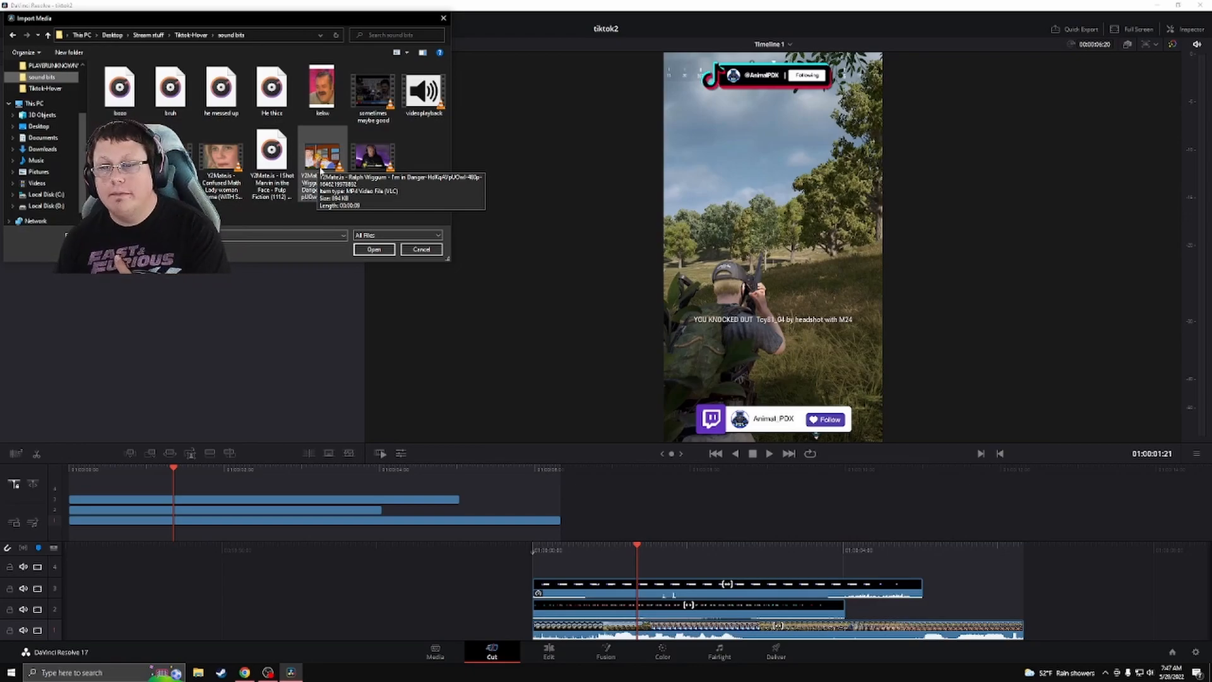
drag(321, 168, 223, 343)
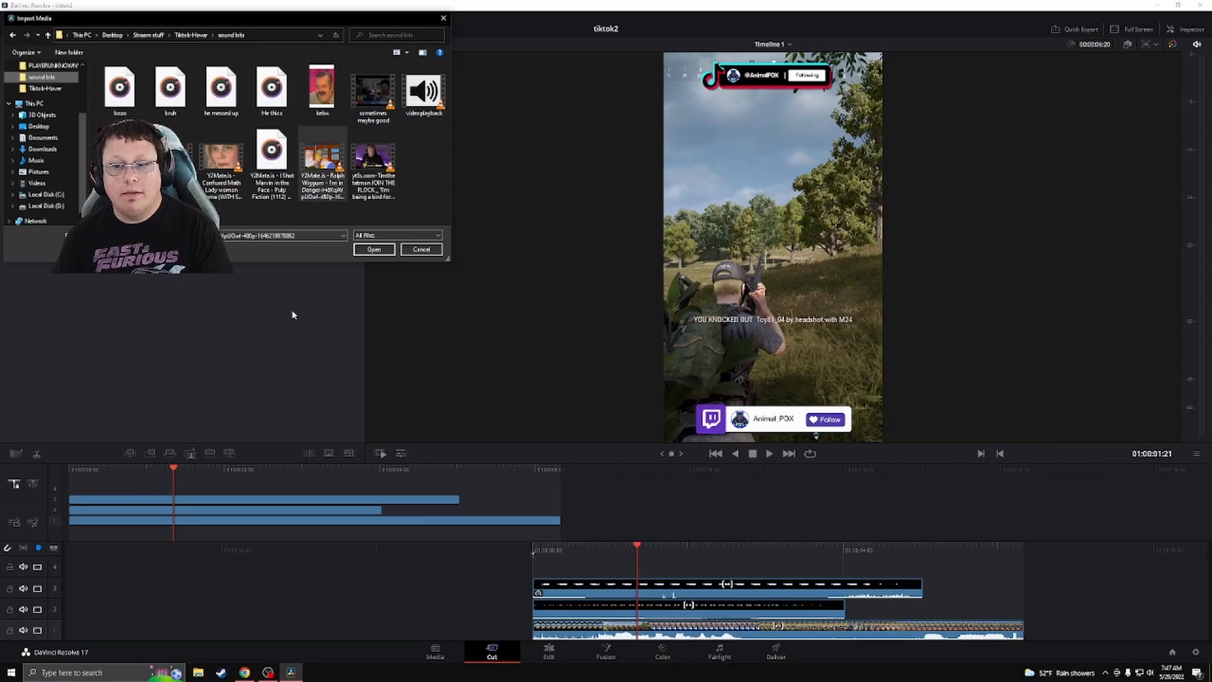
click(373, 249)
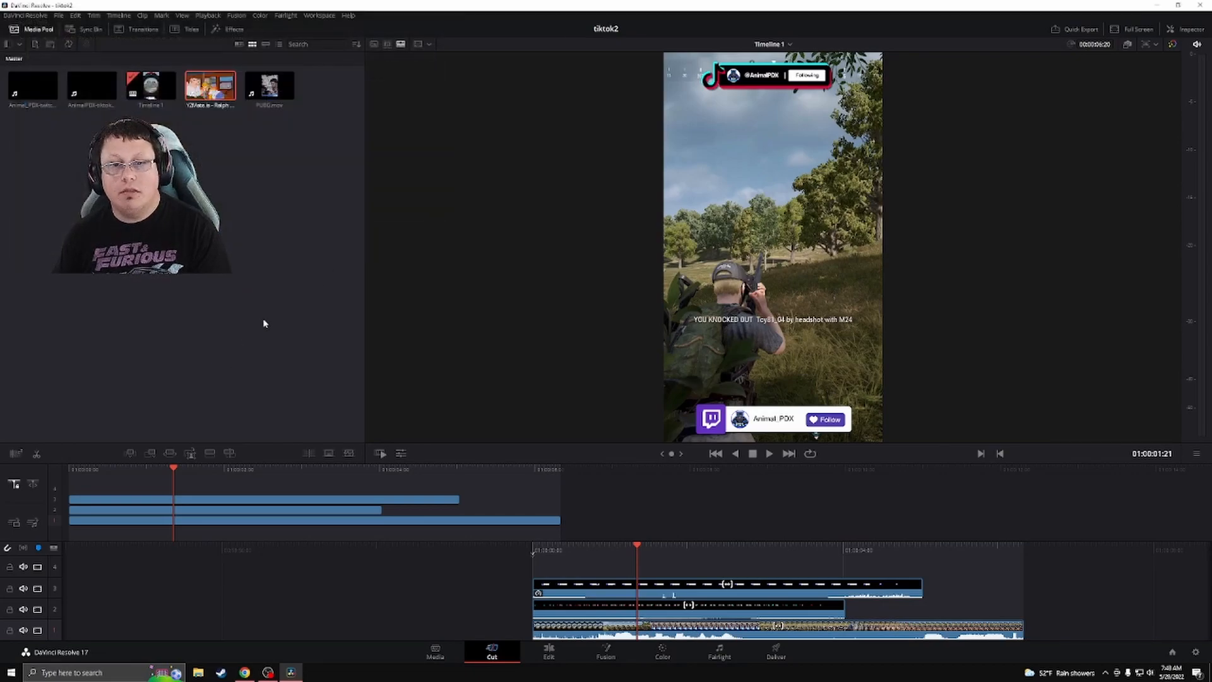
Play the timeline to find the insertion point and place the Ralph Wiggum clip on track 4 starting at 01:00:02:57
drag(639, 546, 812, 544)
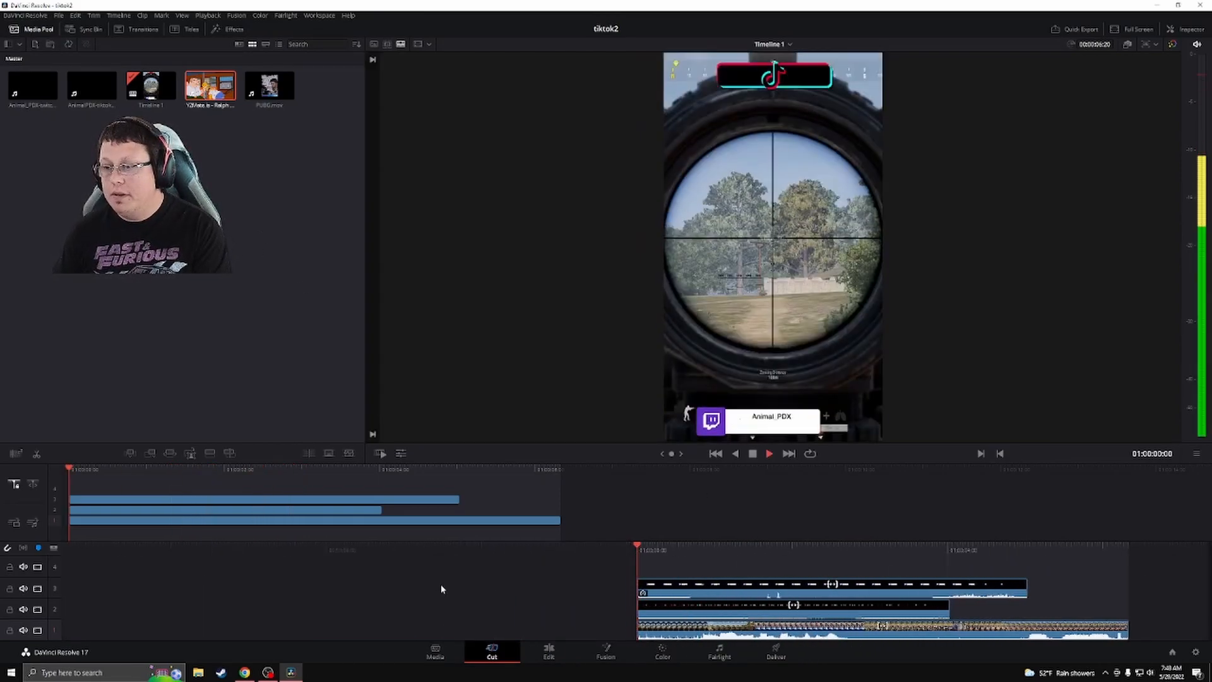
key(space)
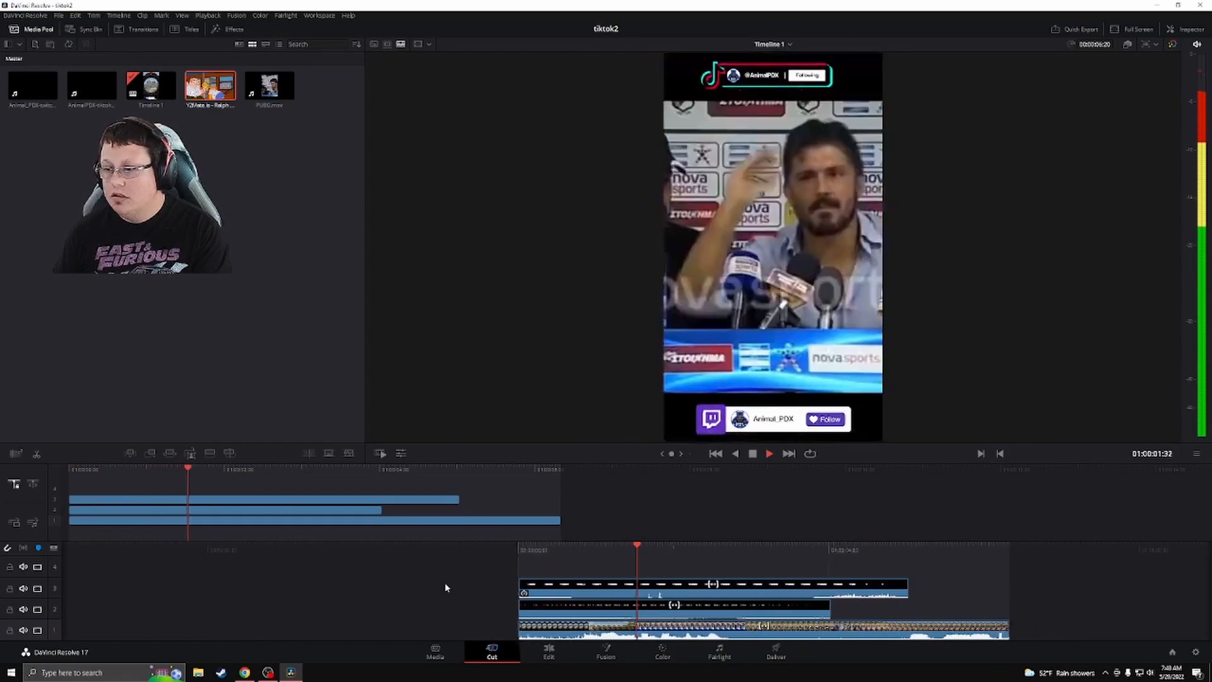
key(space)
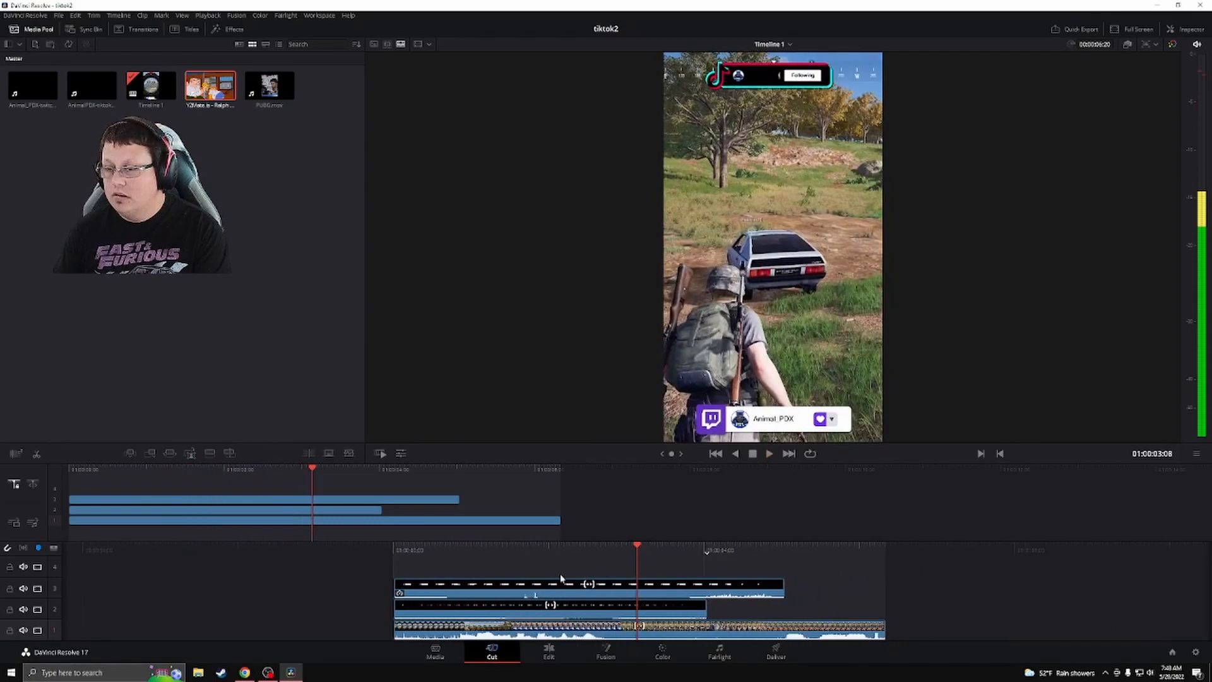
drag(642, 544, 650, 545)
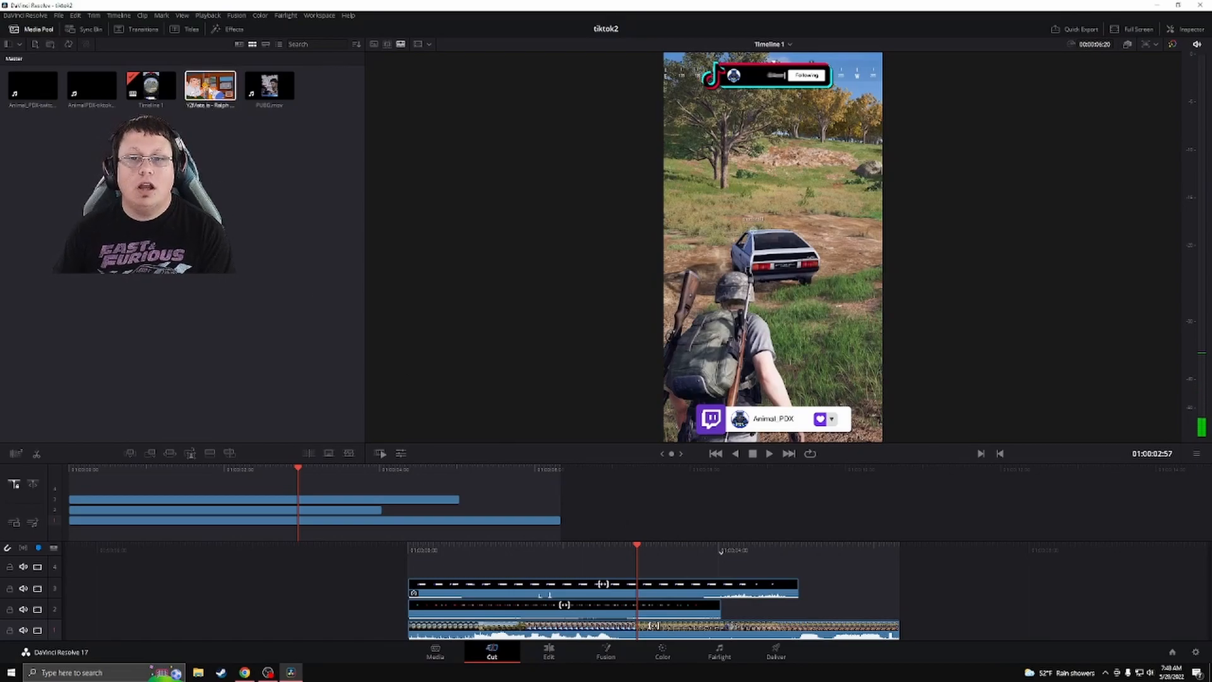
drag(211, 88, 638, 556)
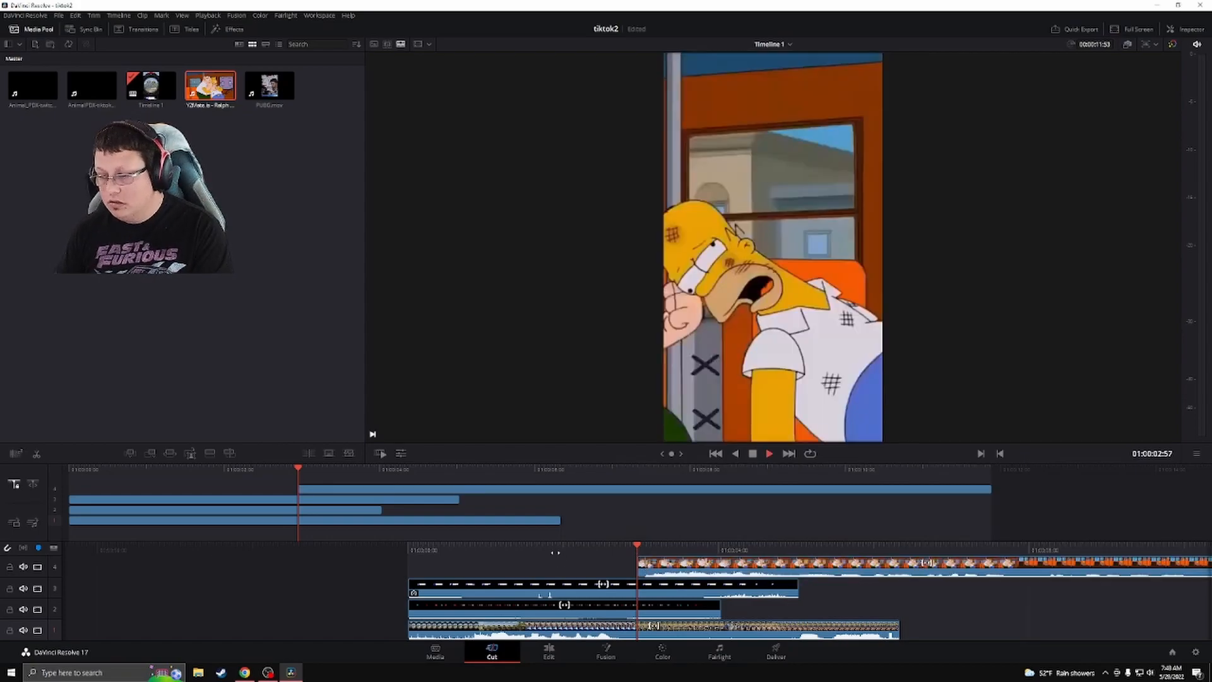
Split the Ralph Wiggum clip at 01:00:07:51, where the orange bus seat appears, and delete the part before the cut
key(space)
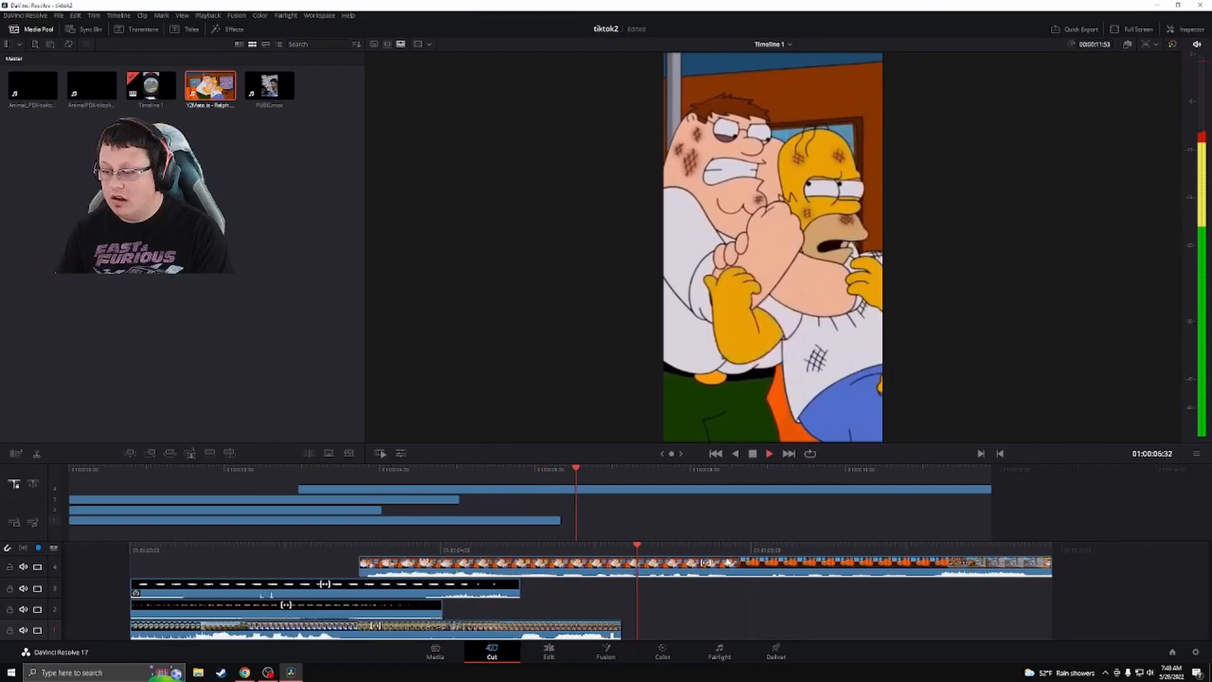
key(space)
key(space)
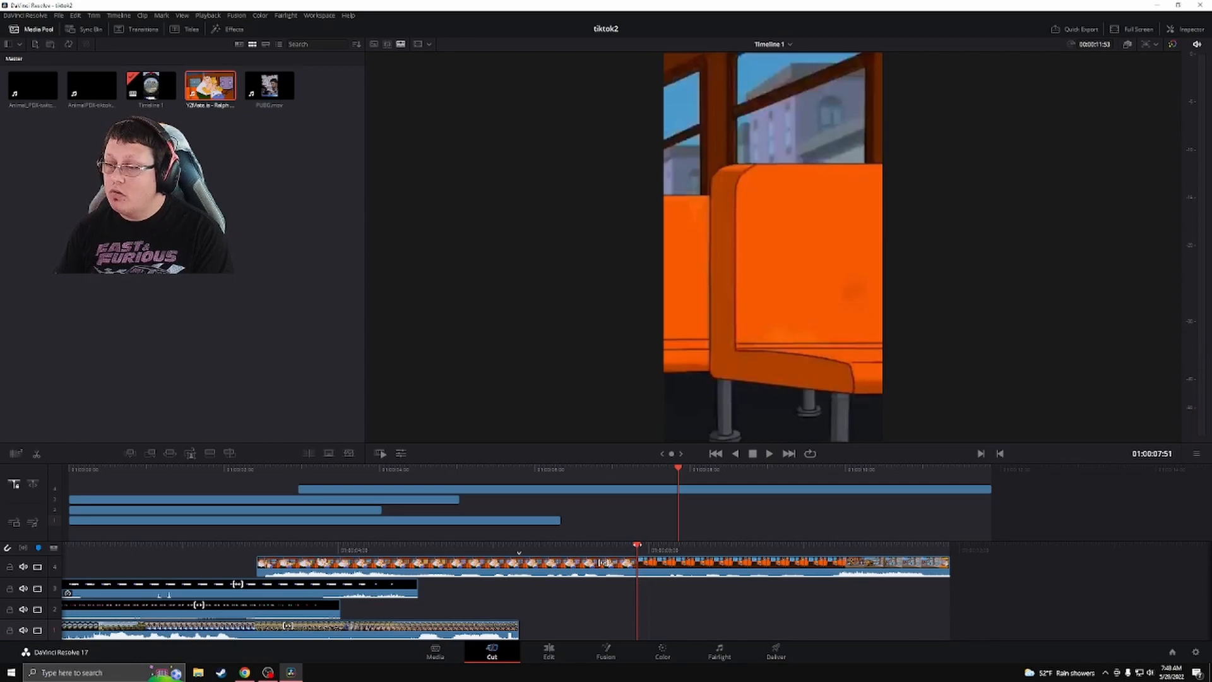
mouse_move(637, 544)
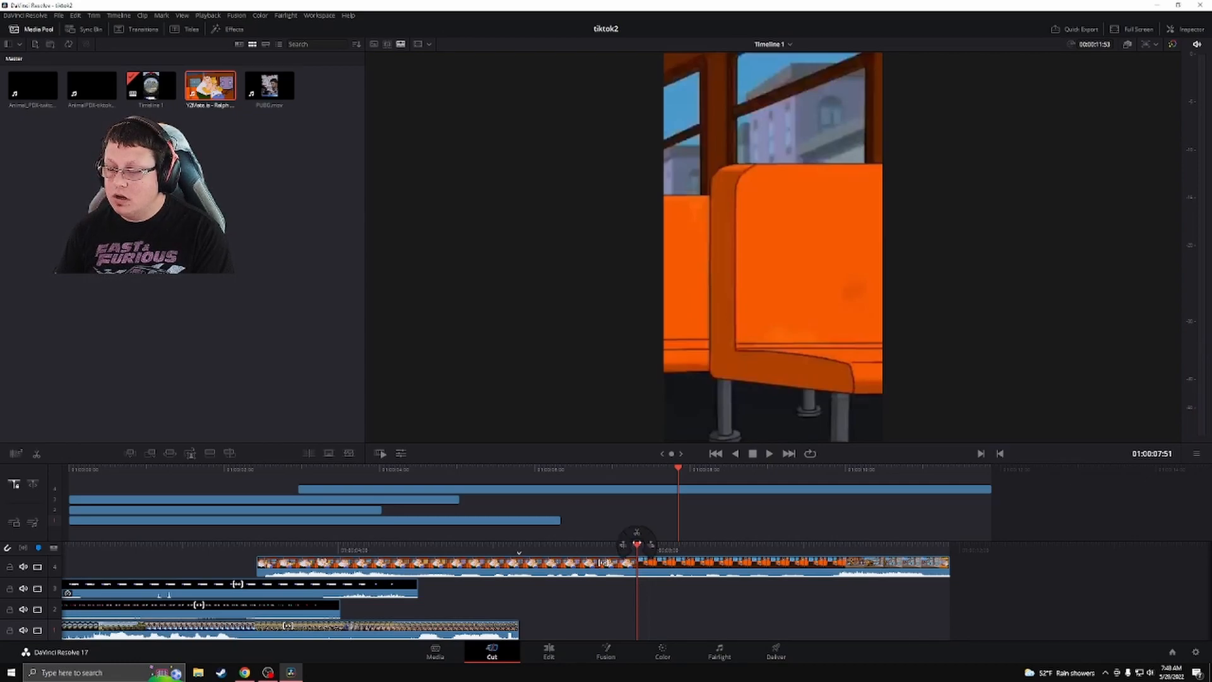
click(637, 535)
click(617, 567)
key(Delete)
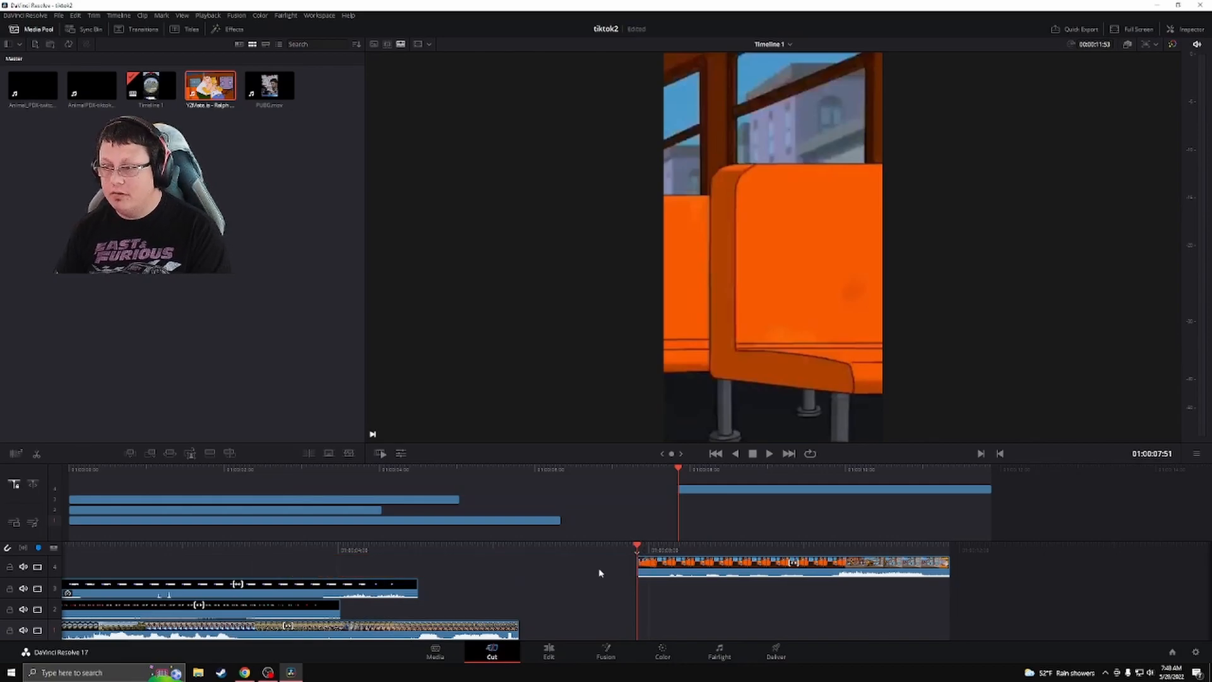
Split the remaining Ralph Wiggum clip at 01:00:10:25, where the school bus exterior appears, and delete the part after the cut
key(space)
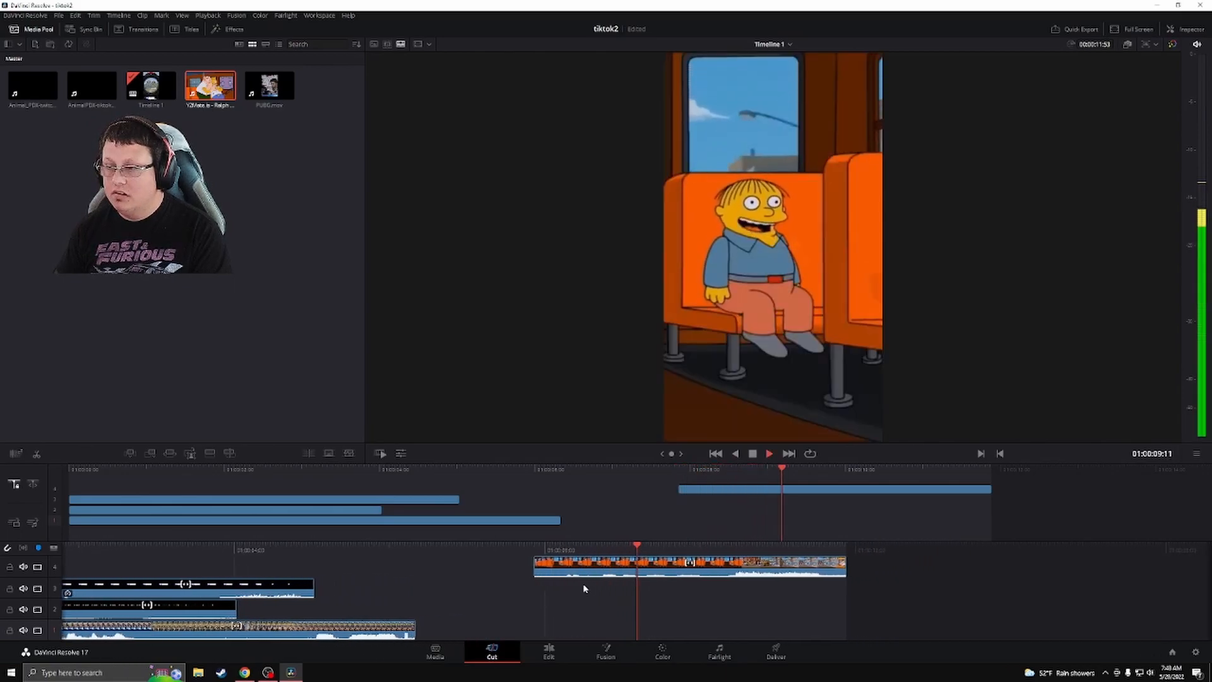
key(space)
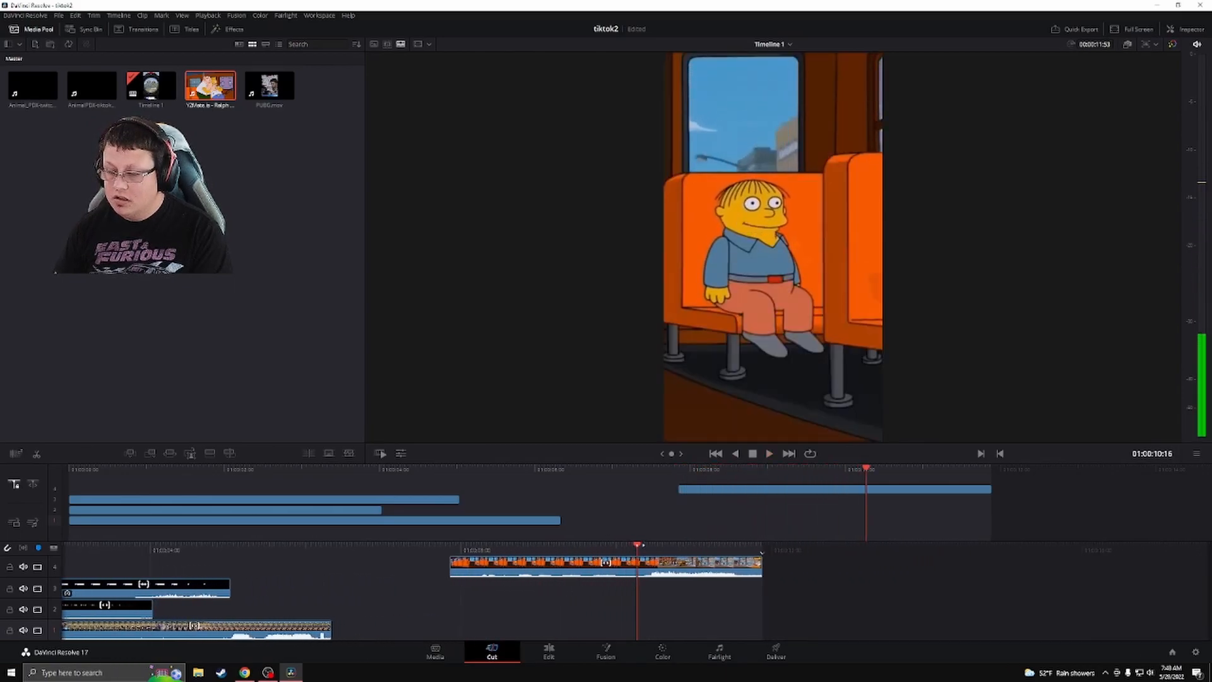
key(Right)
key(Right)
key(Right)
key(Right)
key(Right)
key(Right)
key(Right)
key(Right)
key(Right)
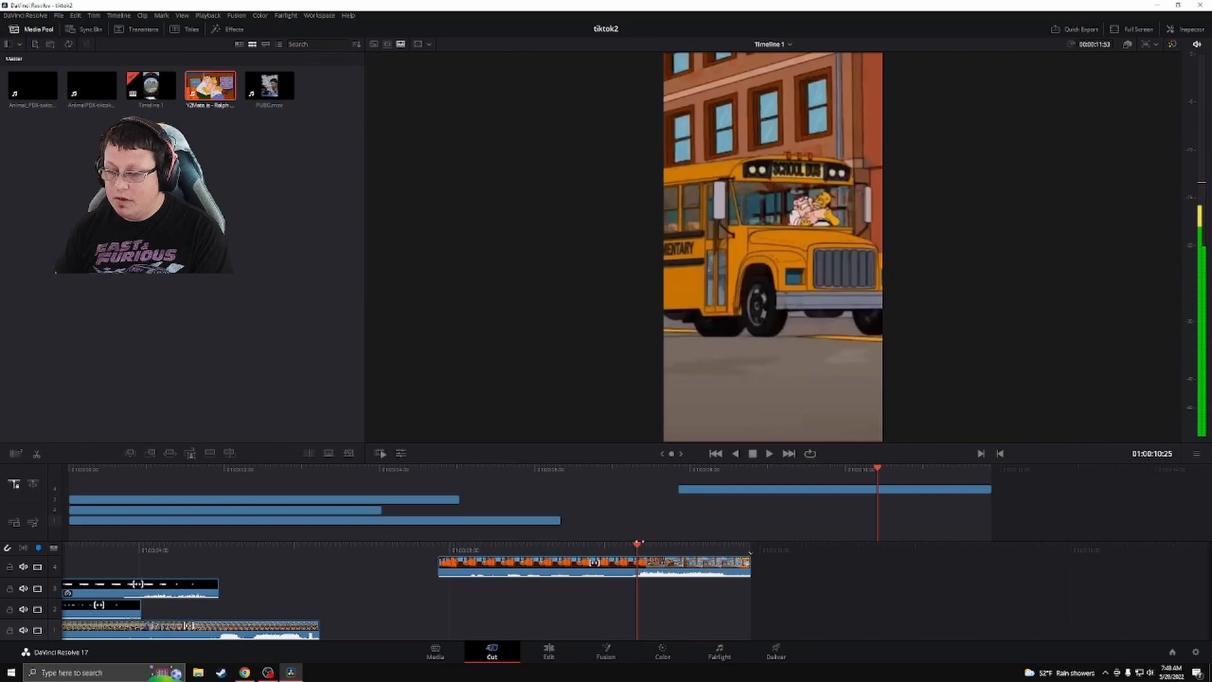
click(638, 534)
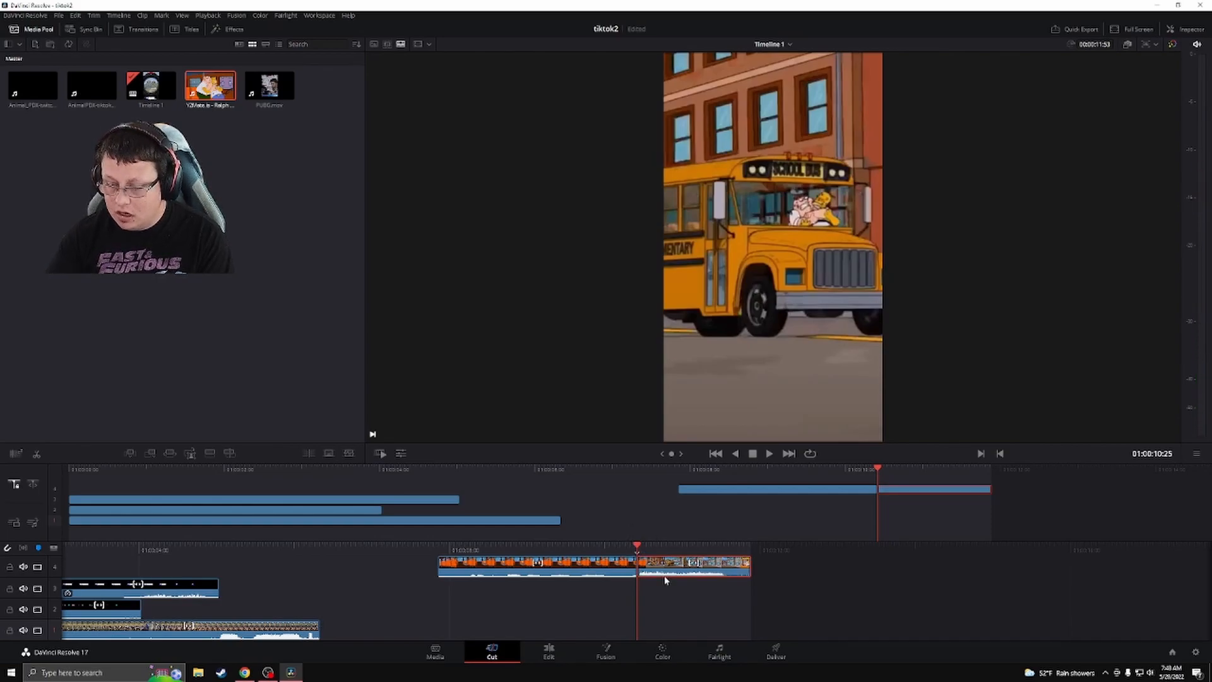
key(Delete)
Move the trimmed Ralph Wiggum clip on track 4 to start at 01:00:02:33 and play back the edit
drag(635, 546, 819, 543)
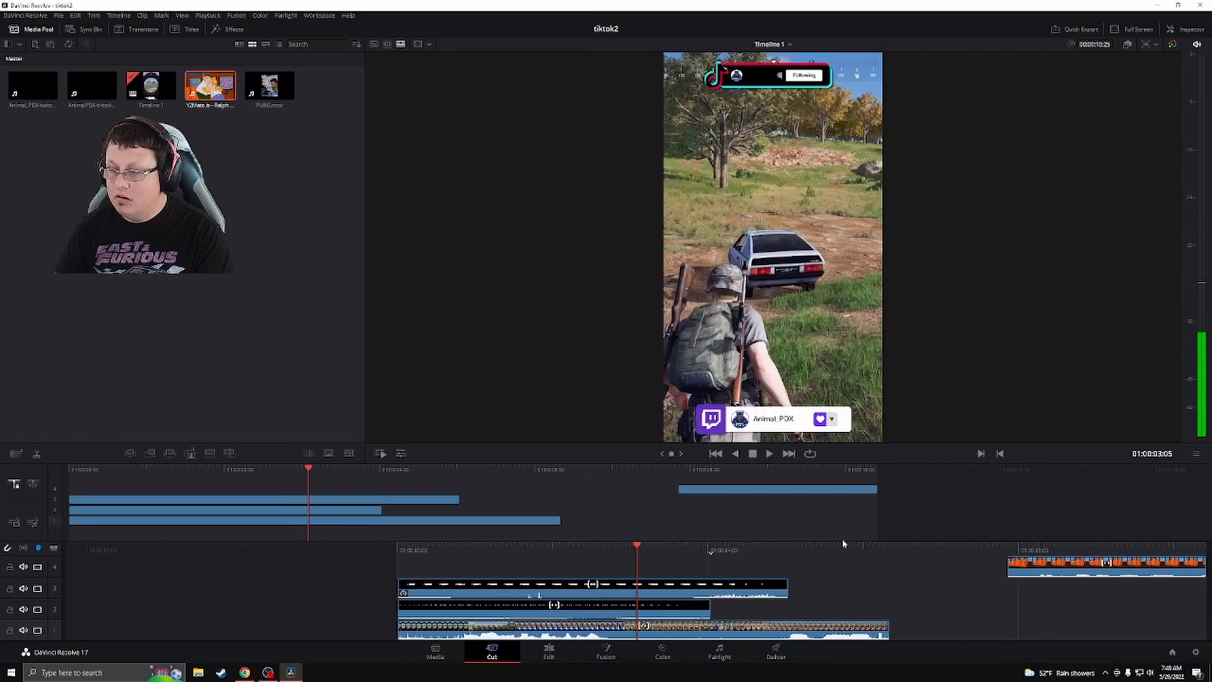
click(1056, 565)
drag(1055, 565, 692, 565)
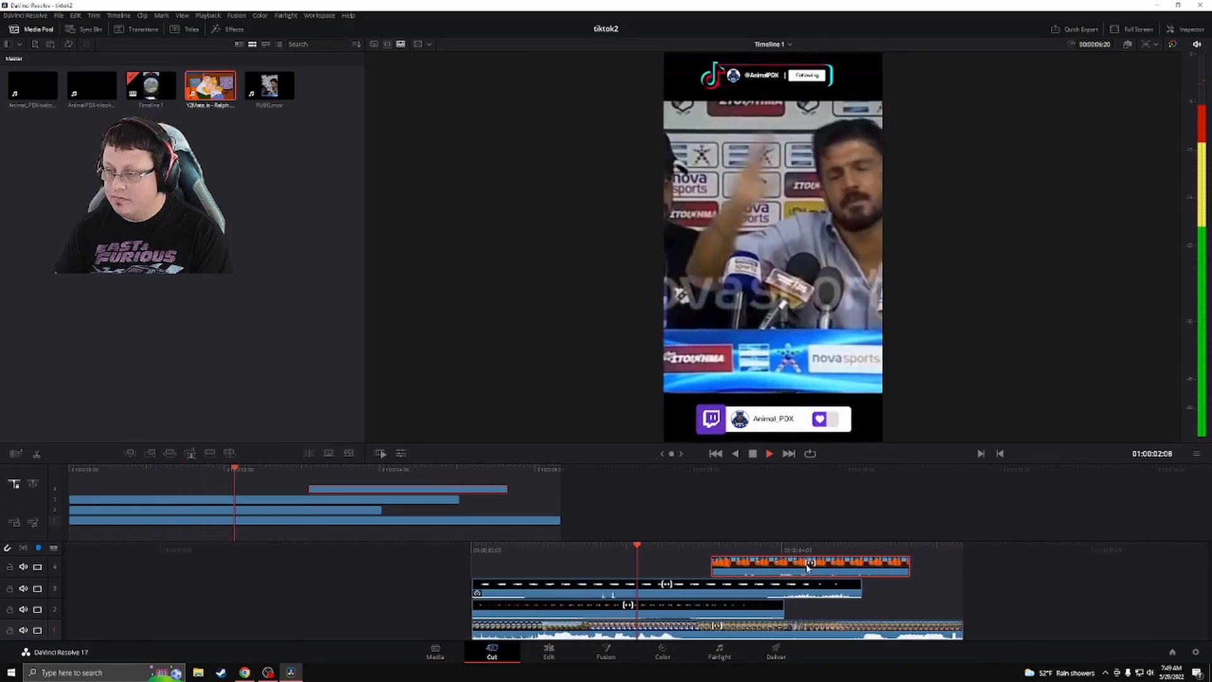
drag(747, 564, 705, 567)
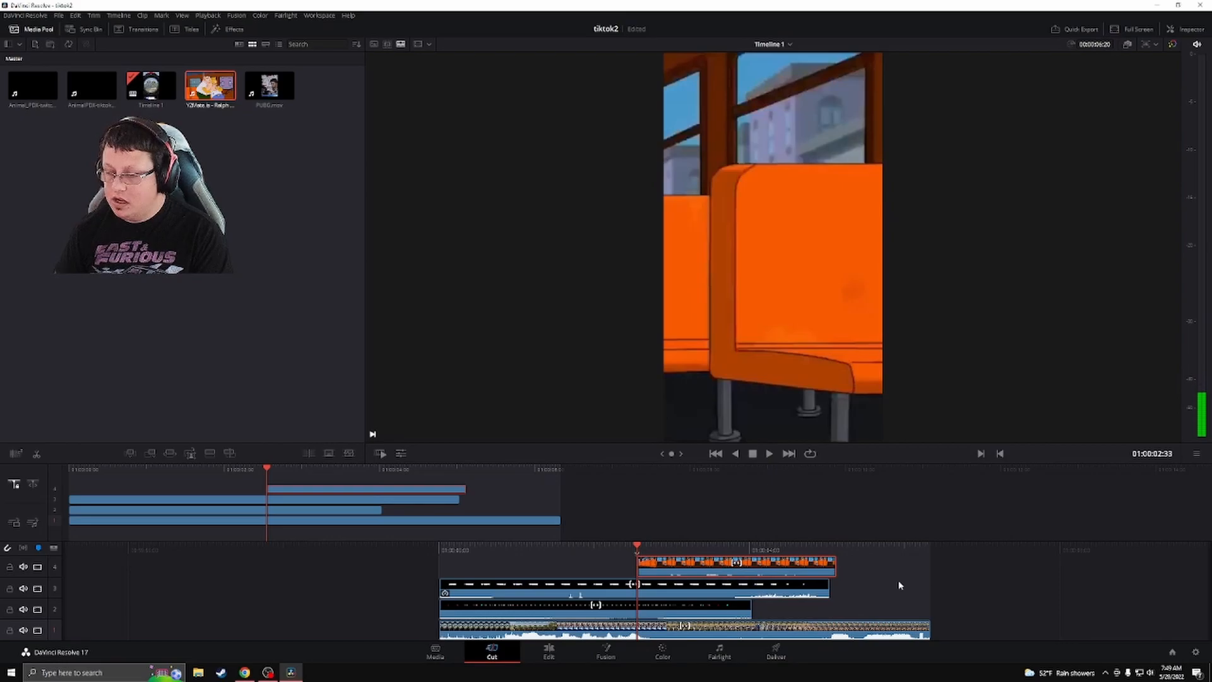
key(space)
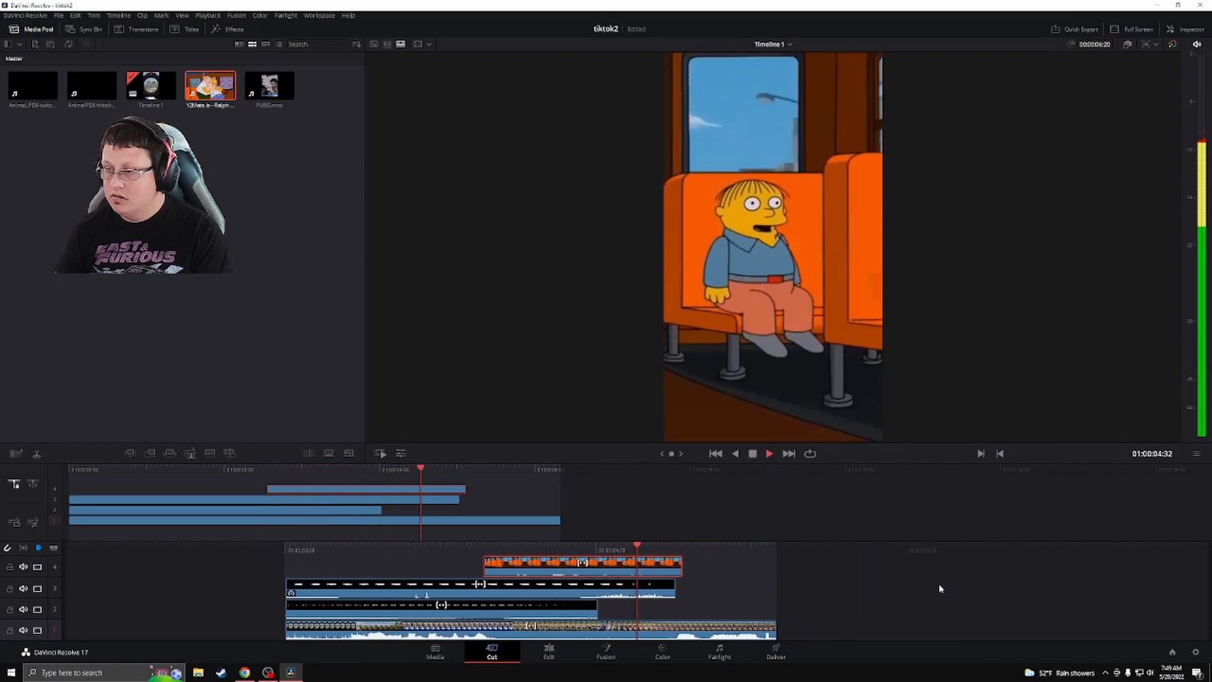
key(space)
drag(659, 551, 949, 568)
key(space)
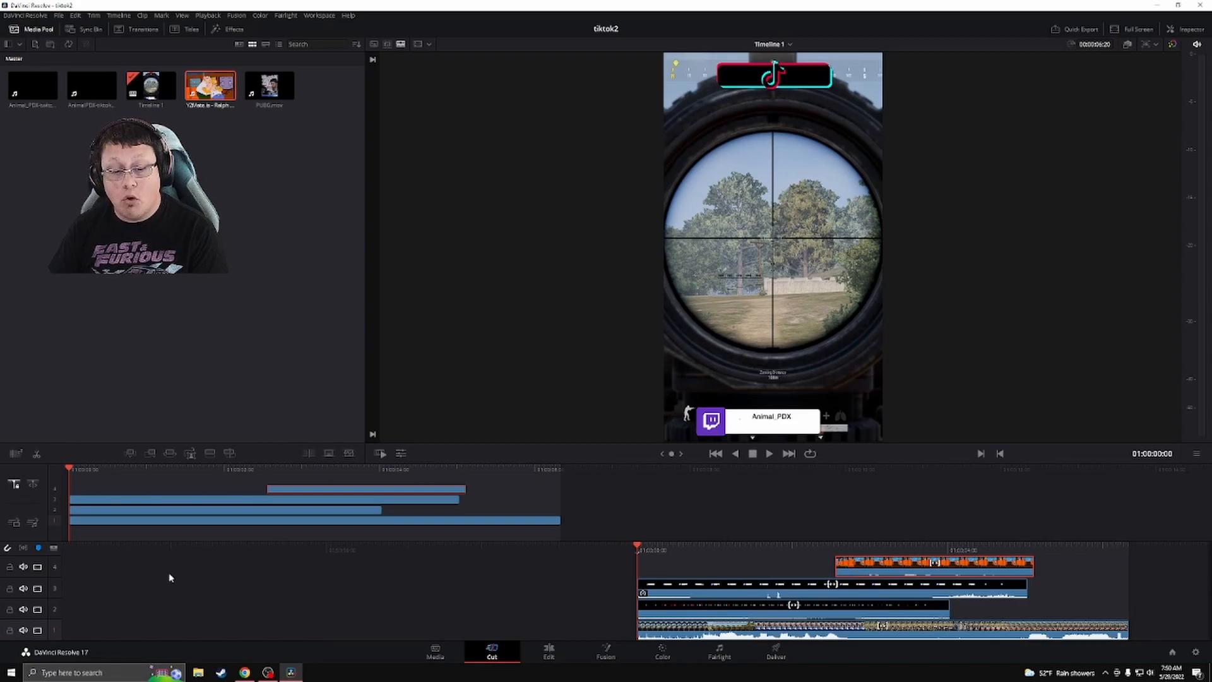
Disable the video of track 4 and play the timeline to check the clip as audio only
click(37, 567)
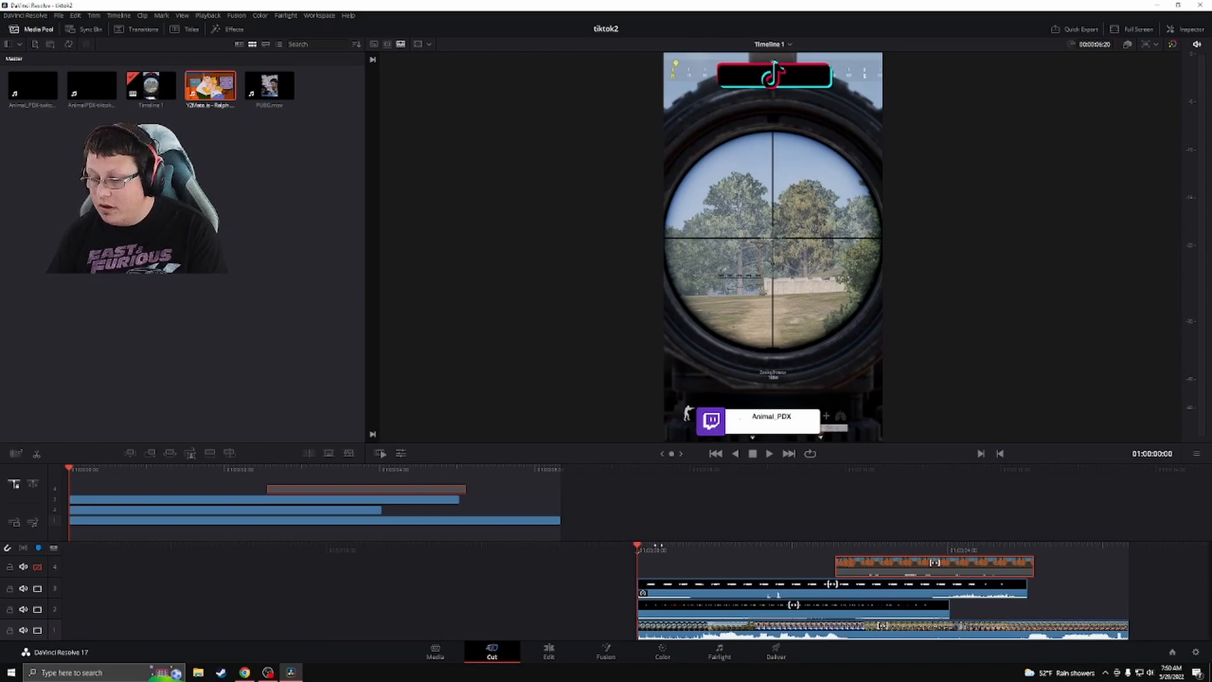
key(space)
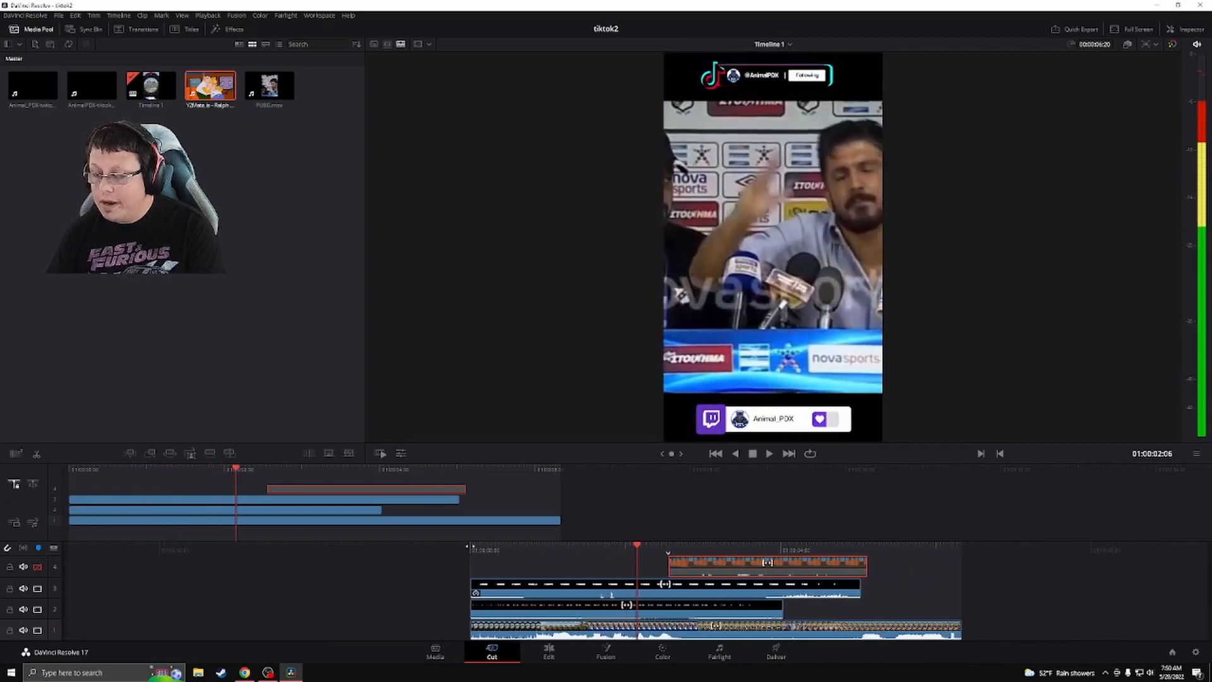
key(space)
click(1097, 587)
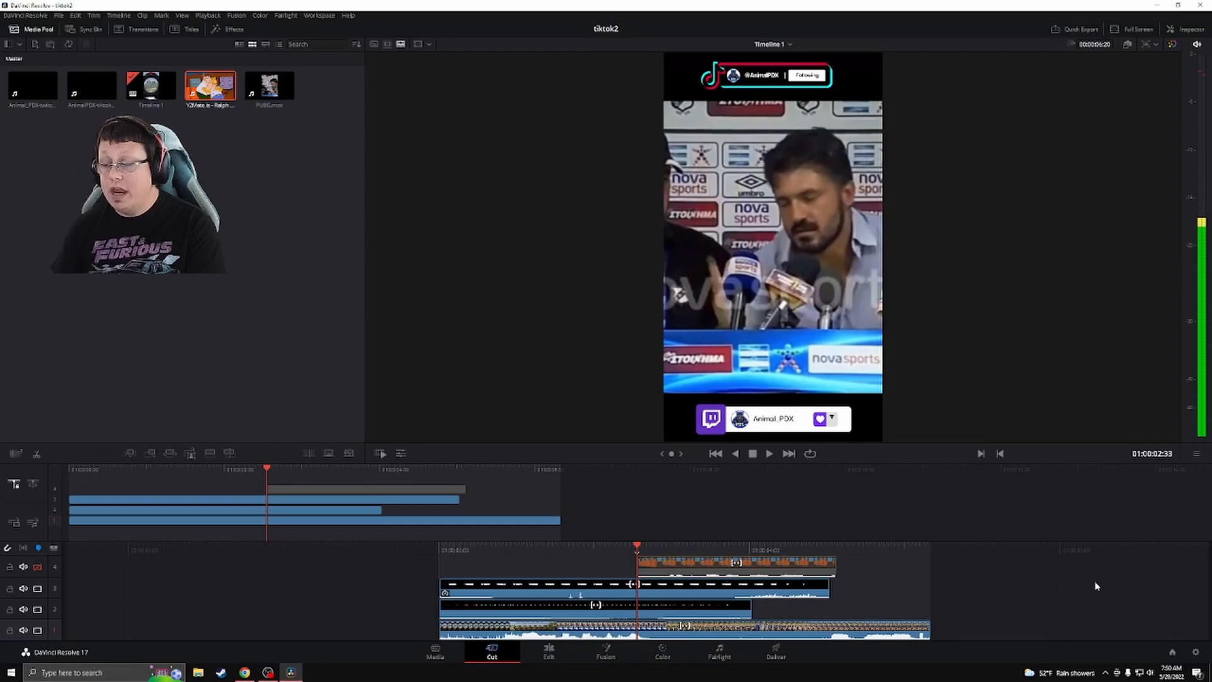
key(space)
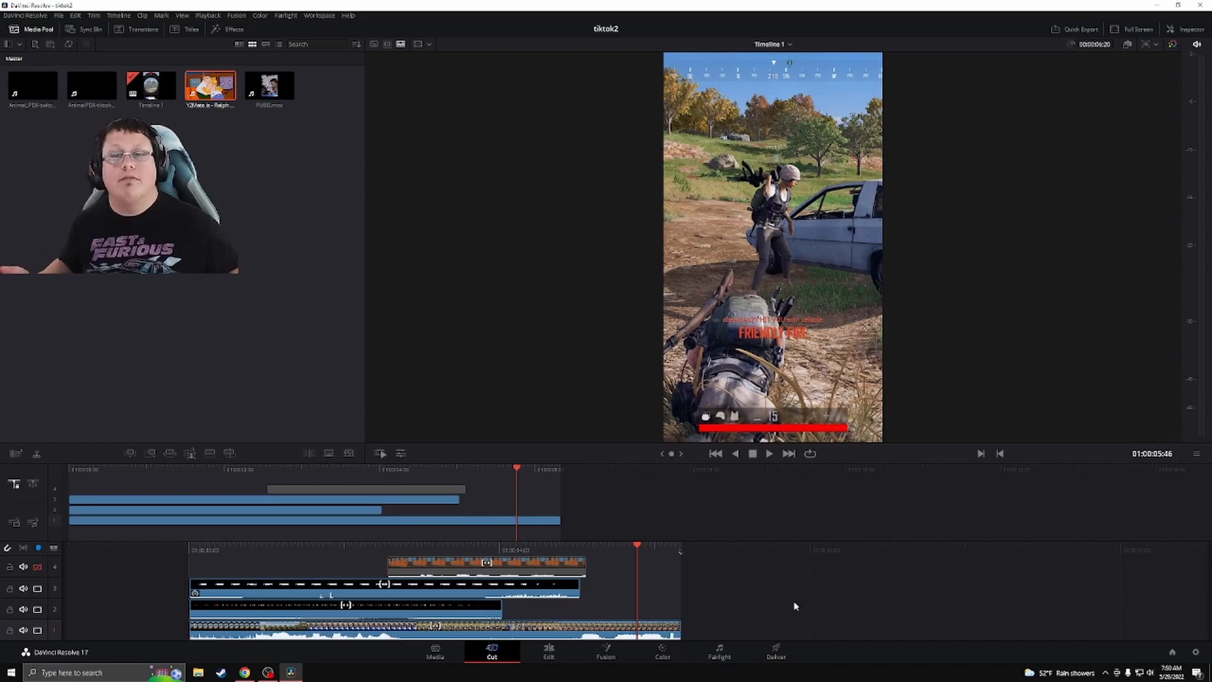
Delete the Ralph Wiggum clip from track 4
click(553, 562)
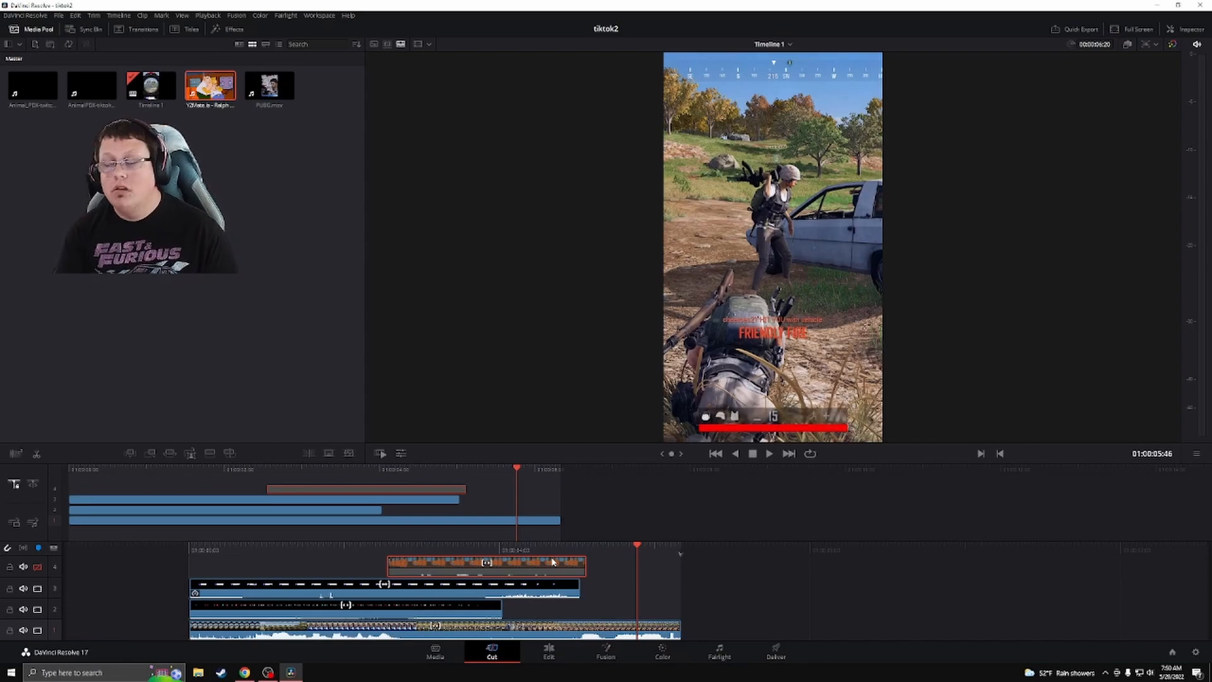
key(Delete)
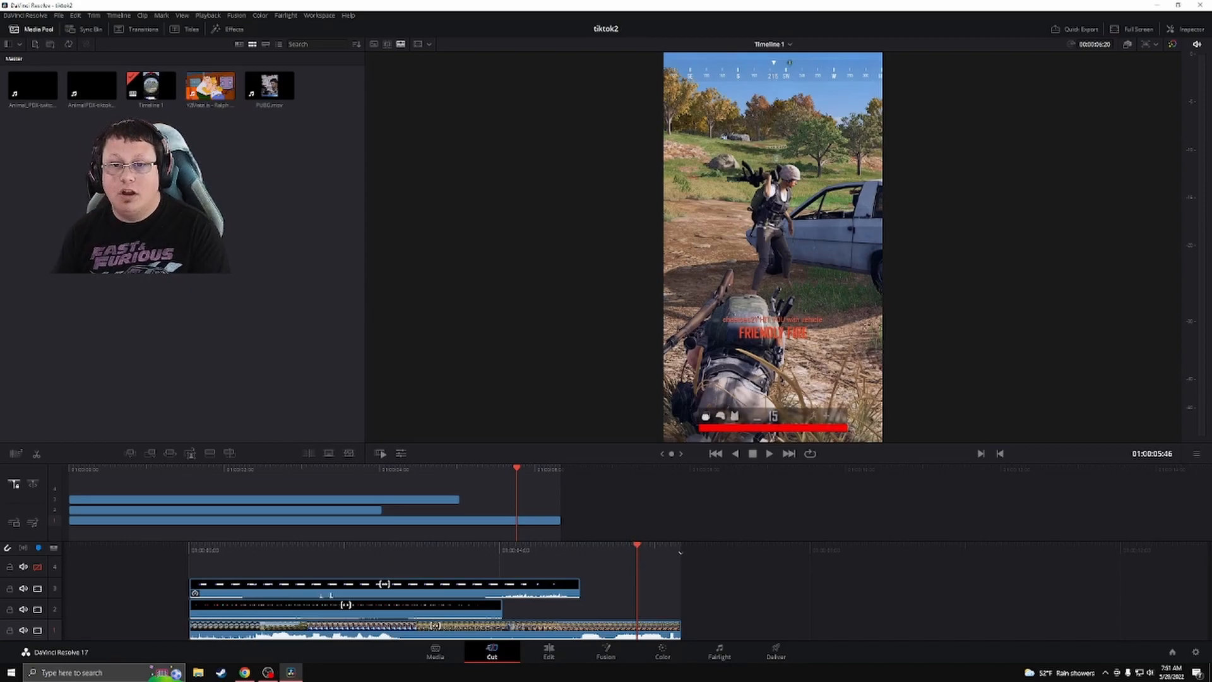
Import the "he messed up" sound file from the sound bits folder into the media pool
right_click(168, 239)
click(217, 279)
click(221, 88)
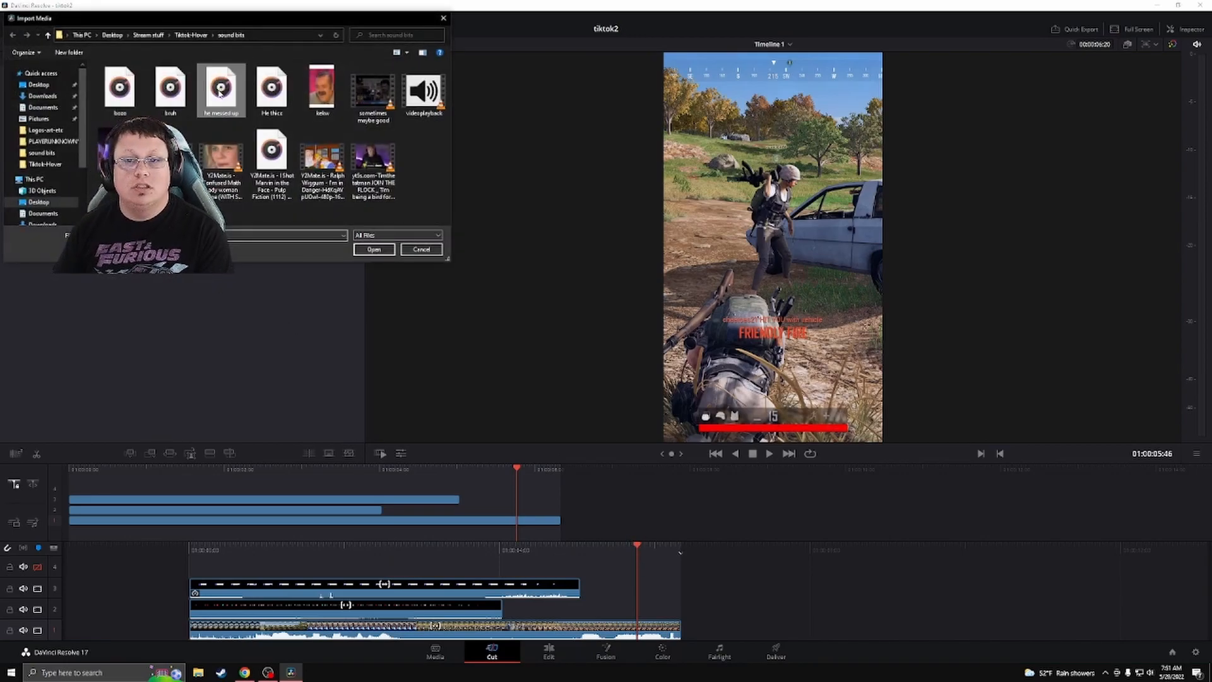
click(372, 249)
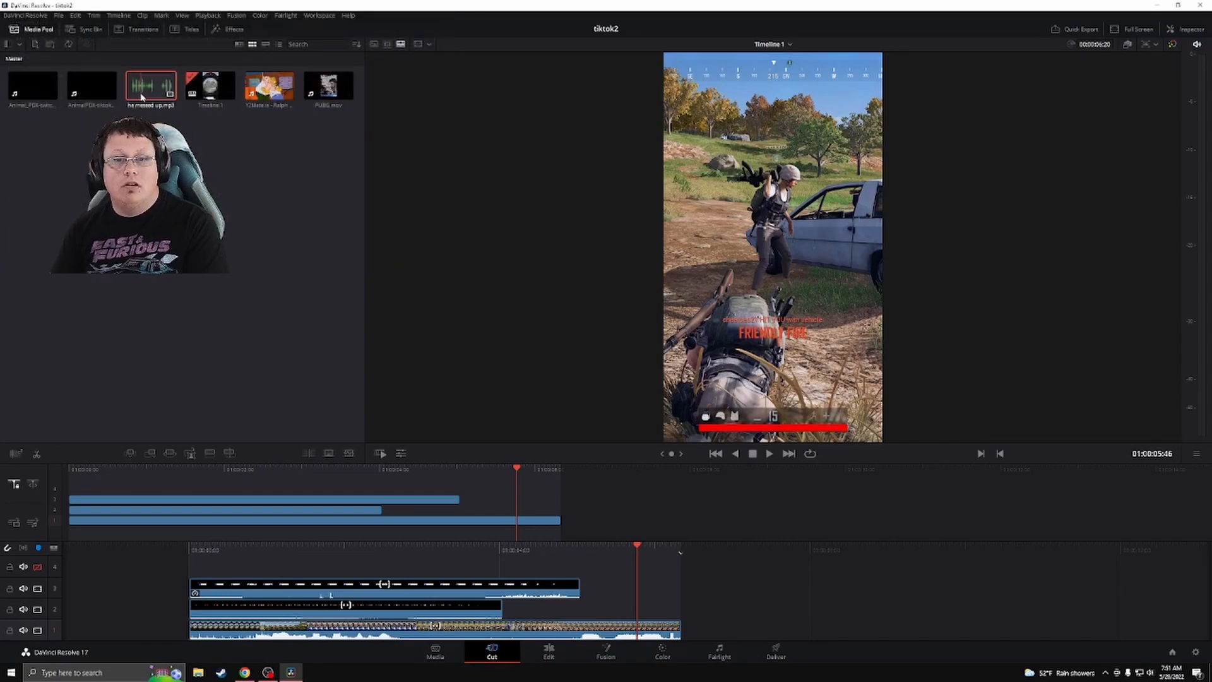
Audition he messed up.mp3, add it to an audio track starting at 01:00:02:56, and re-enable the video of track 4
click(156, 106)
key(space)
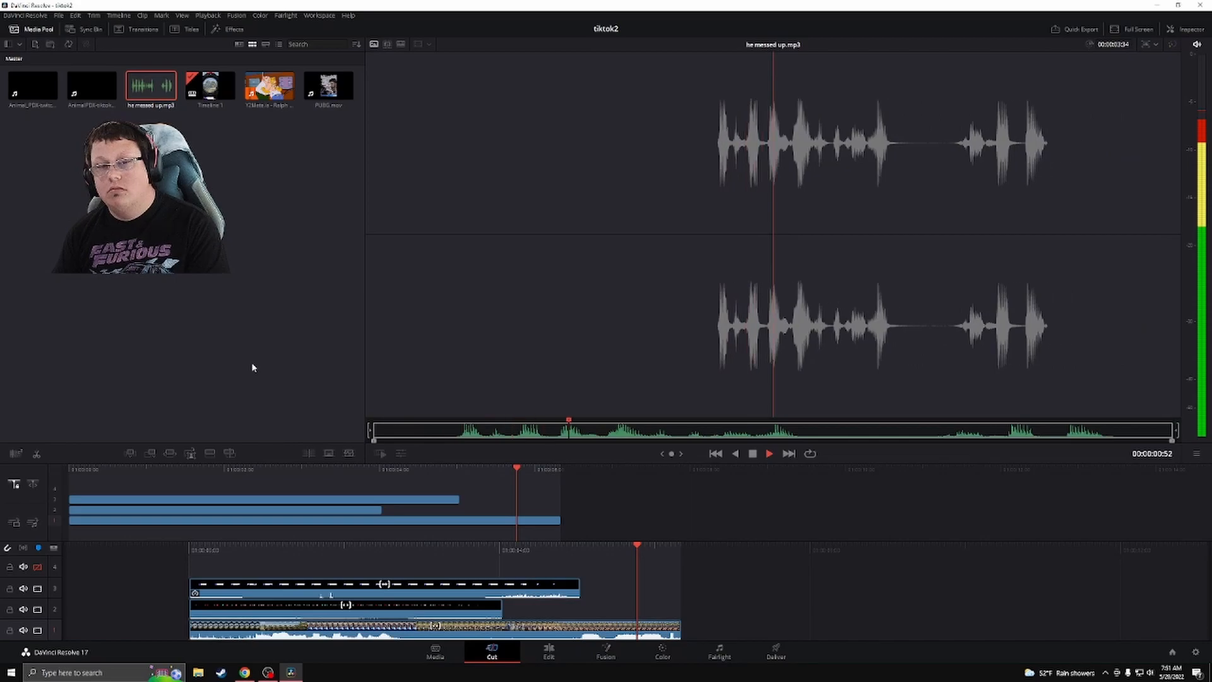
key(space)
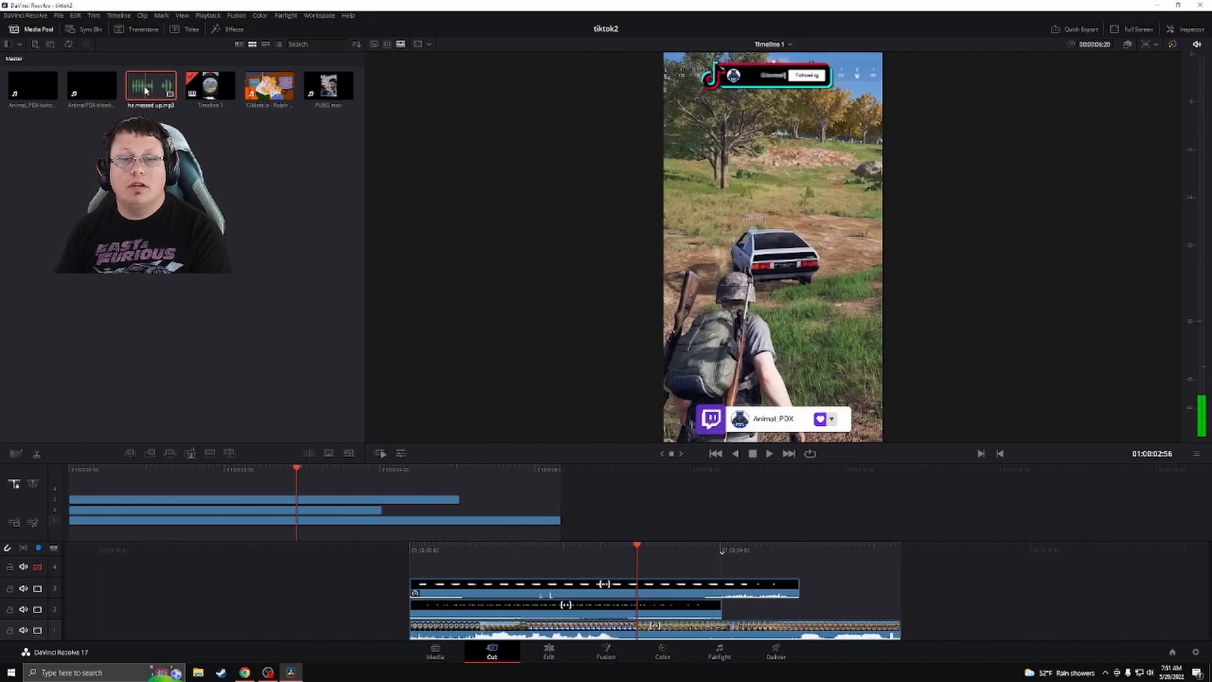
drag(213, 185, 304, 539)
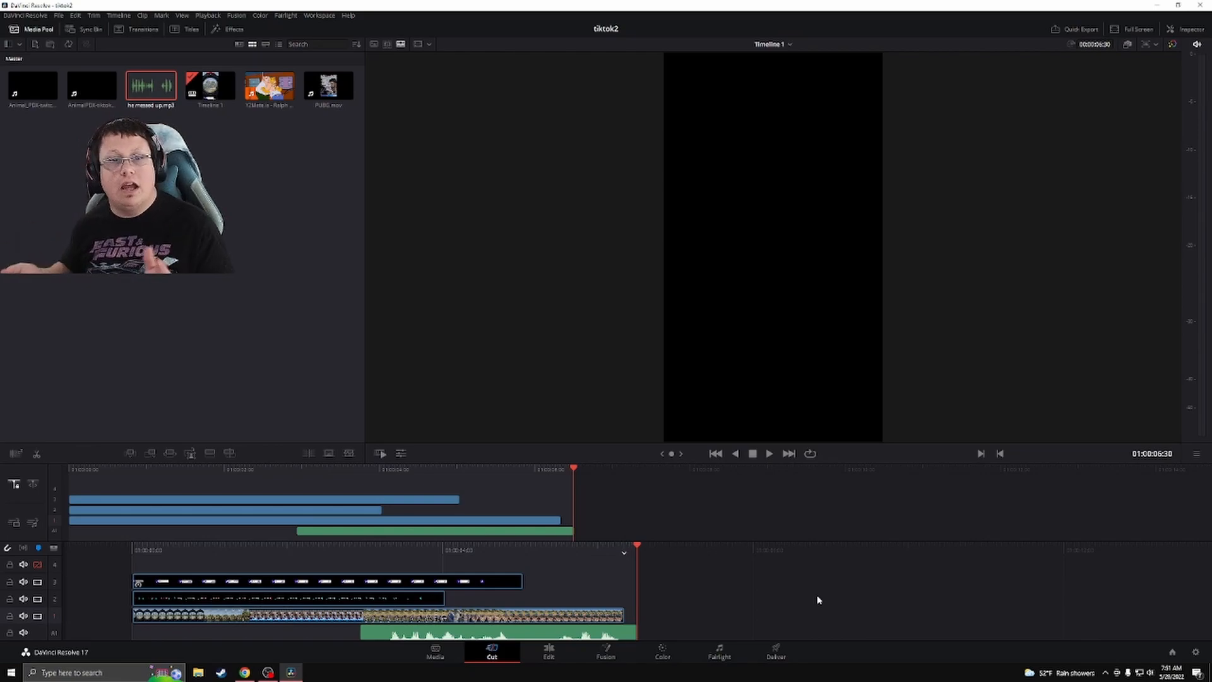
click(37, 565)
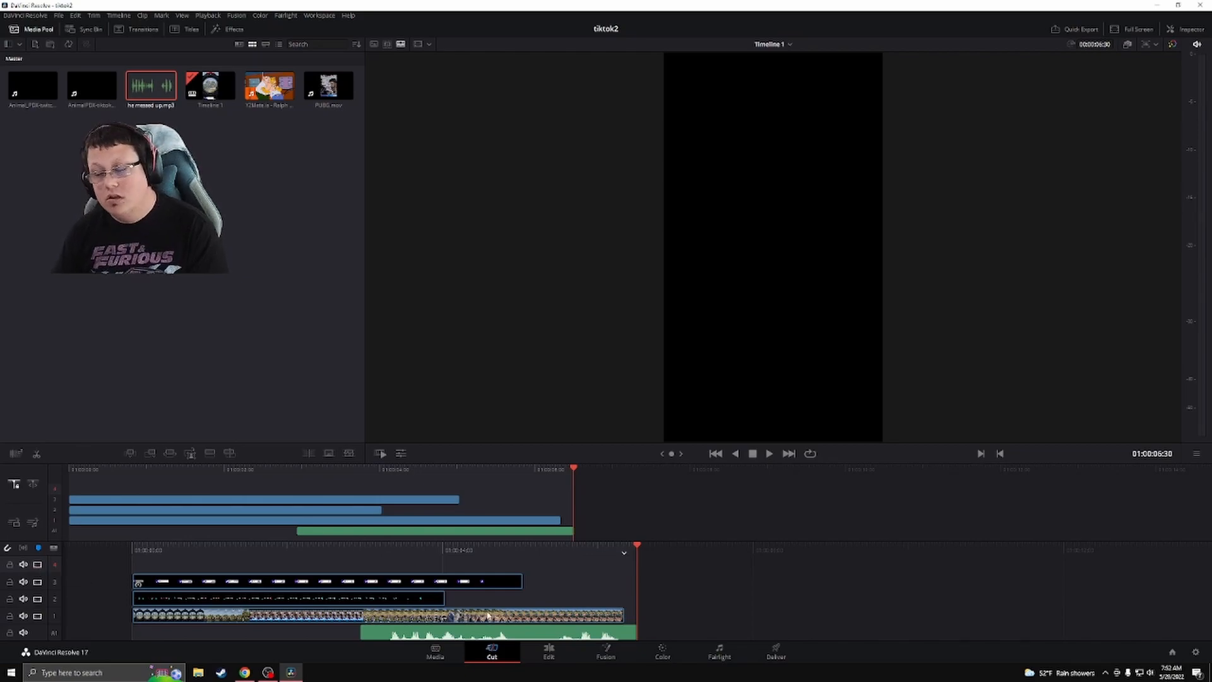